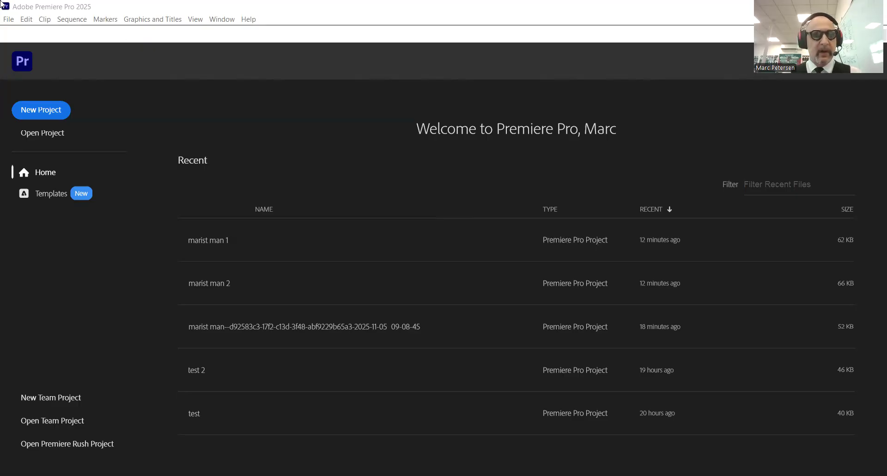
# Begin a new project from the Home screen and name it 'marist man 5'.
pyautogui.click(32, 109)
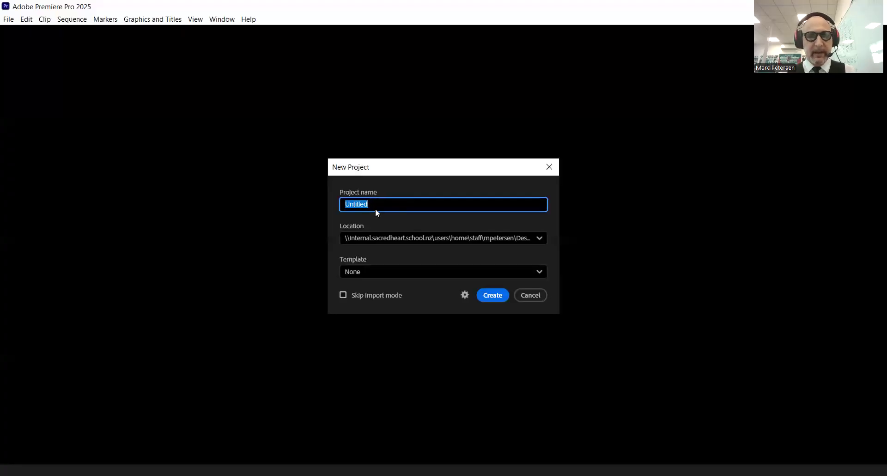
pyautogui.write('ma')
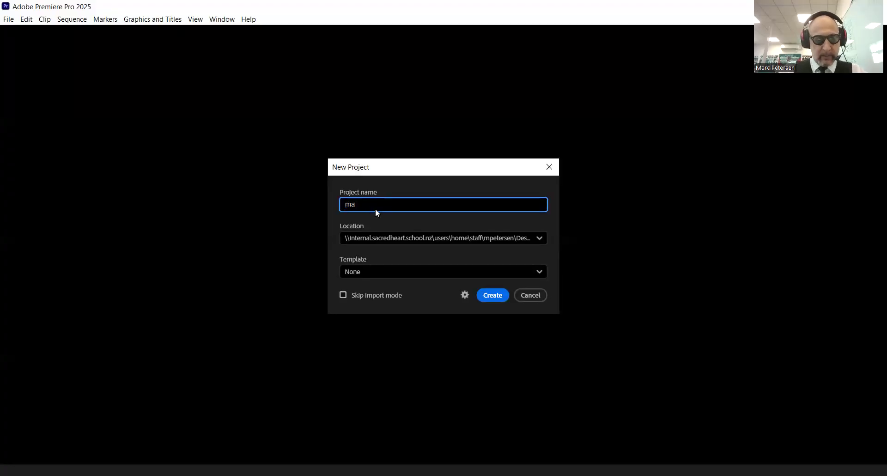
pyautogui.write('rist man')
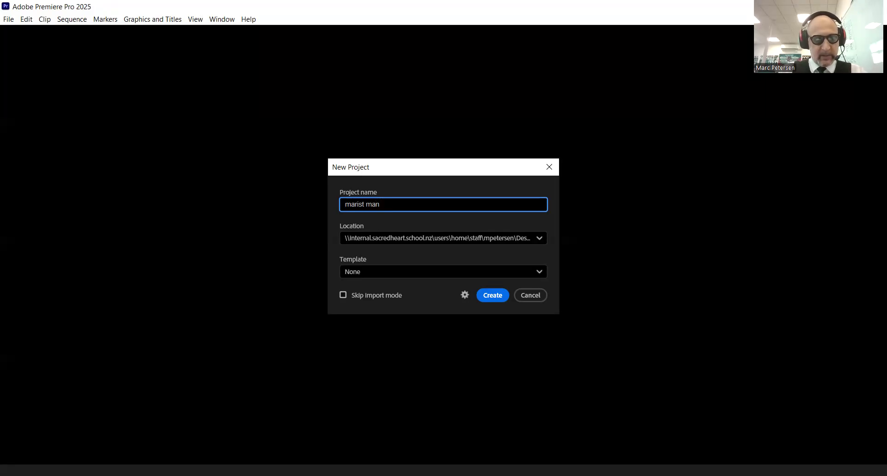
pyautogui.write(' 5')
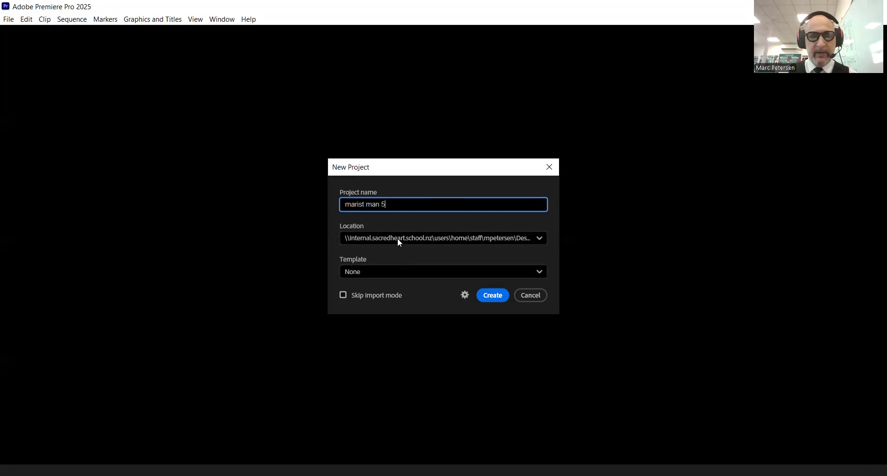
# Choose Desktop > movie making as the save location for the marist man 5 project.
pyautogui.click(540, 238)
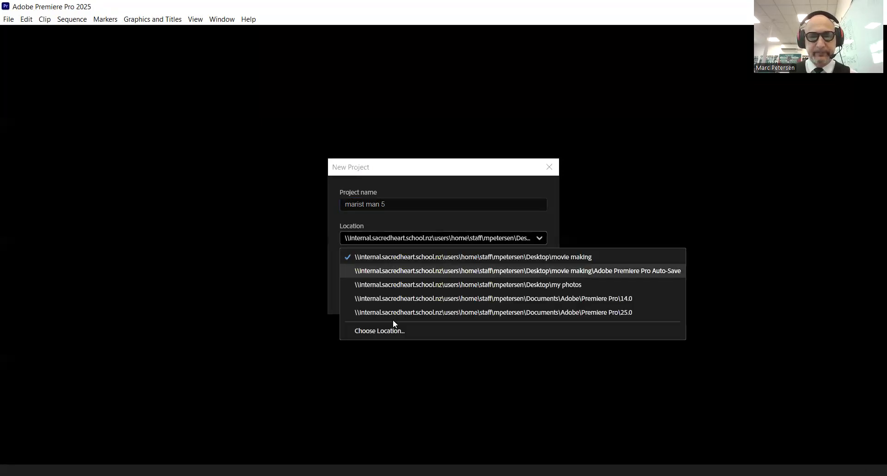
pyautogui.click(382, 332)
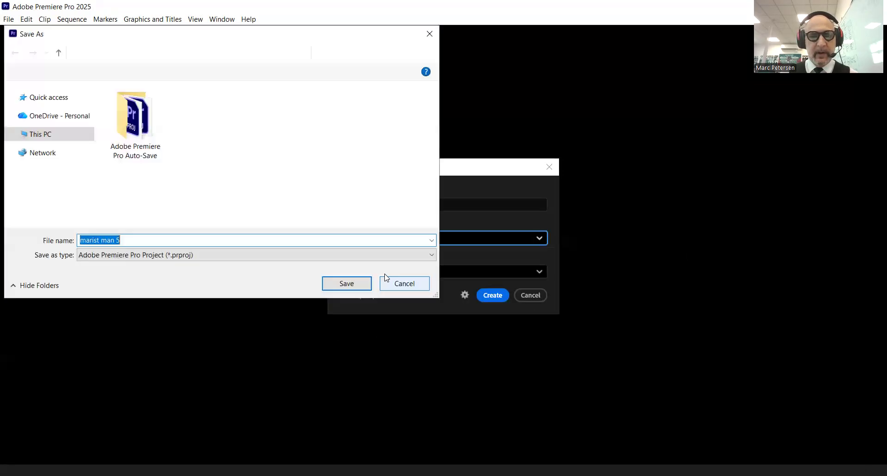
pyautogui.scroll(-3, 51, 154)
pyautogui.click(49, 121)
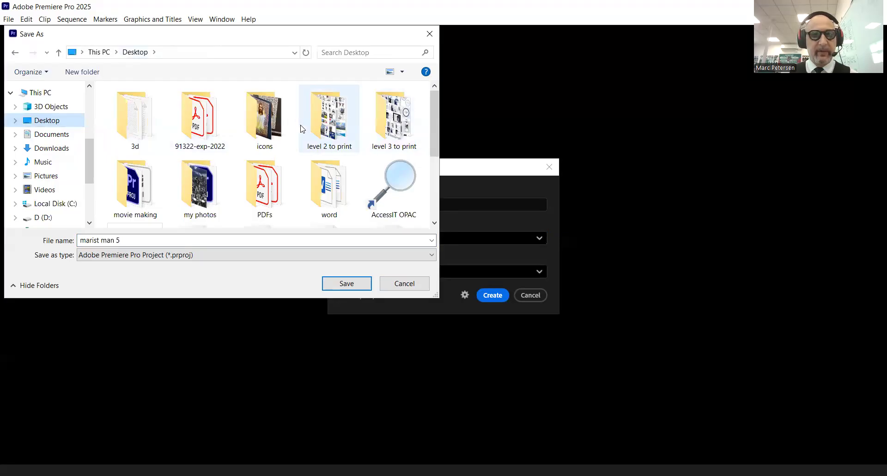
pyautogui.moveTo(433, 136); pyautogui.dragTo(433, 164)
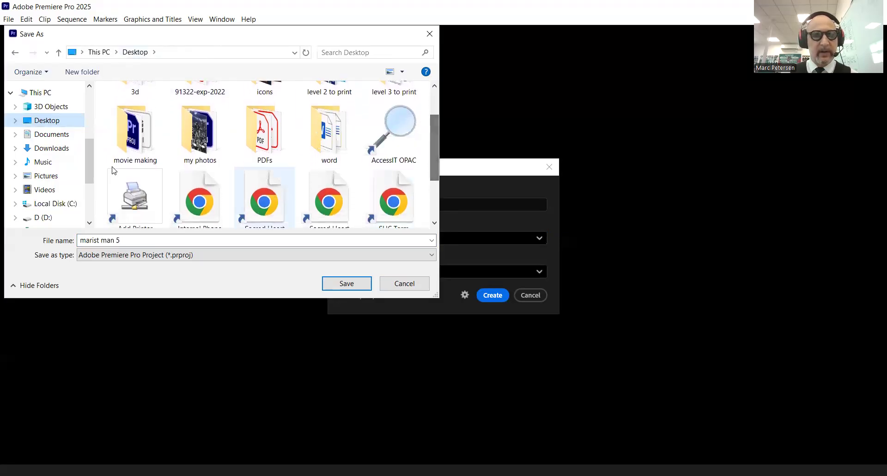
pyautogui.click(138, 140)
pyautogui.doubleClick(138, 140)
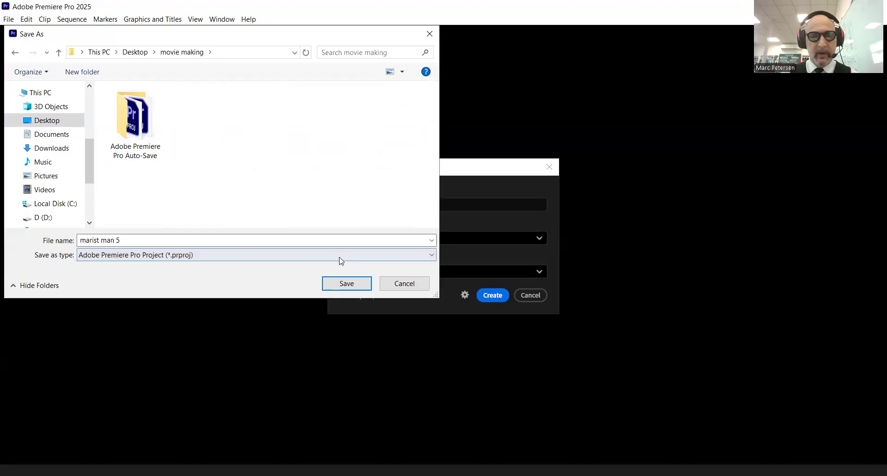
pyautogui.click(347, 287)
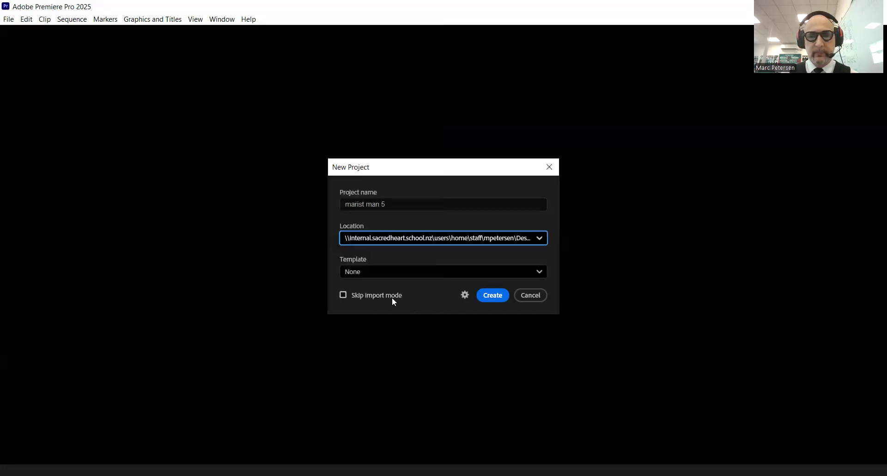
# Create the marist man 5 project and skip importing to land in the Edit workspace.
pyautogui.click(491, 299)
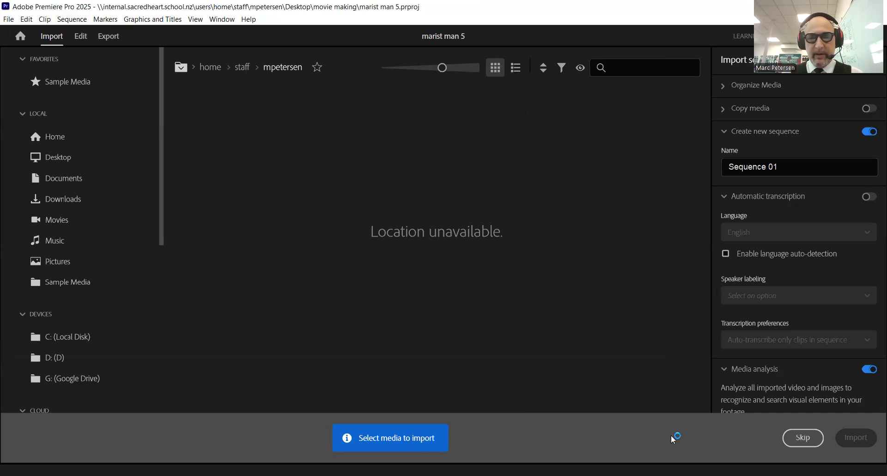
pyautogui.click(802, 438)
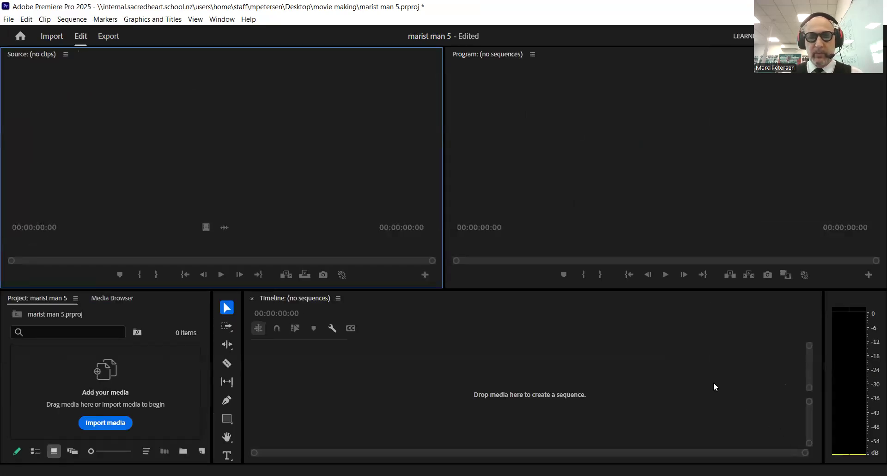
# Import the MVI_1197 clip from the movie making folder into the Project panel.
pyautogui.click(149, 367)
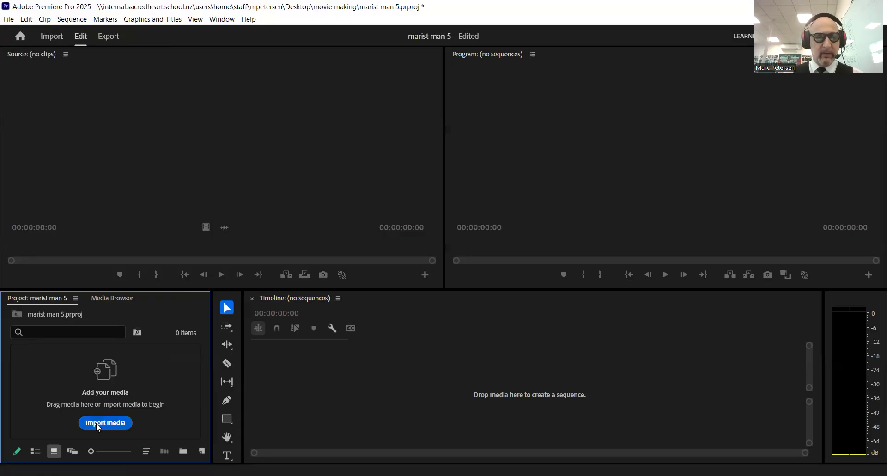
pyautogui.rightClick(151, 380)
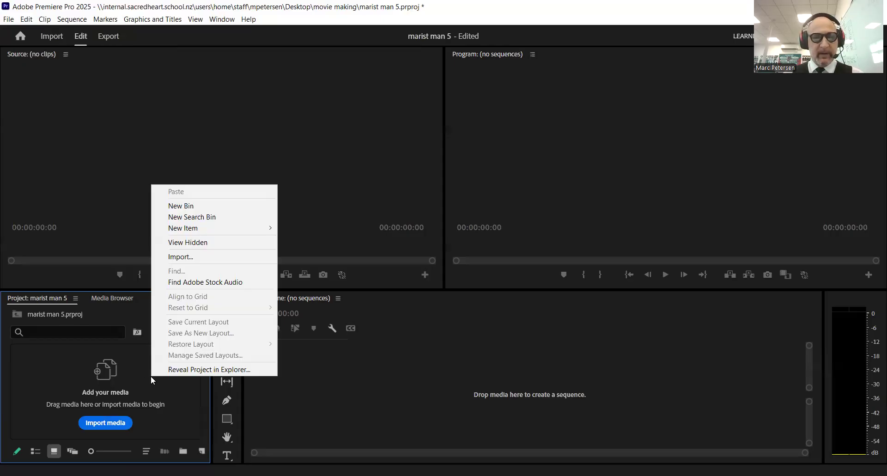
pyautogui.click(184, 260)
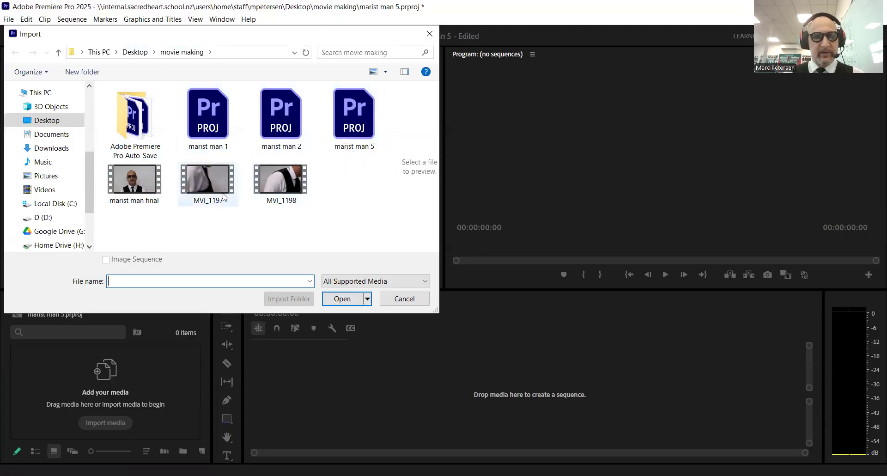
pyautogui.click(218, 187)
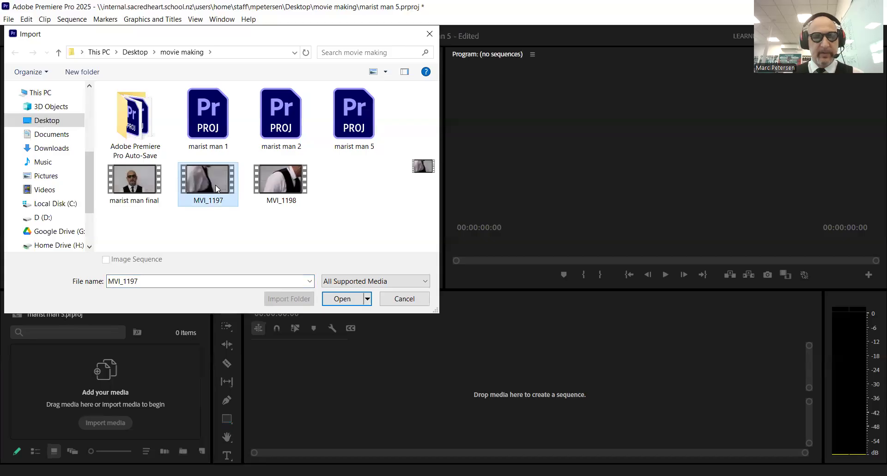
pyautogui.click(342, 299)
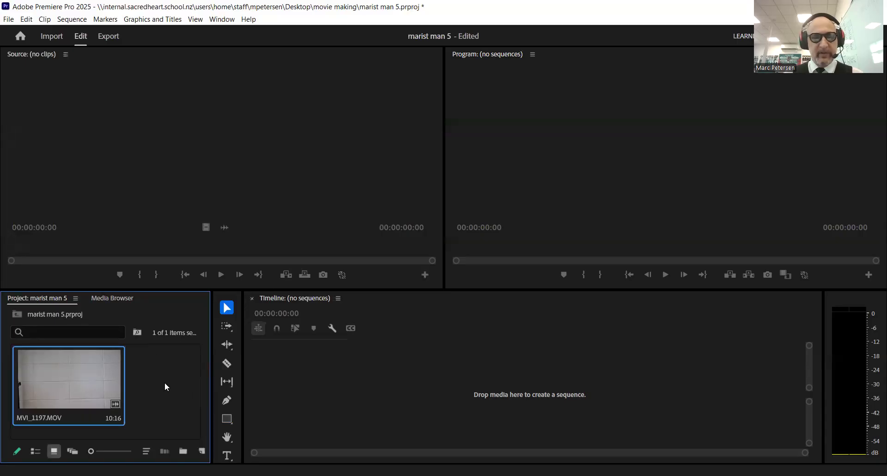
# Import MVI_1198 as well, then select each clip to preview it.
pyautogui.click(162, 380)
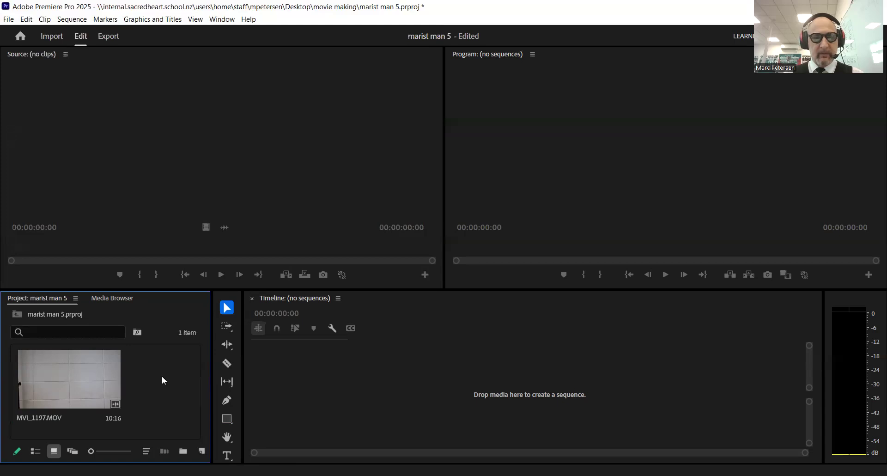
pyautogui.rightClick(162, 381)
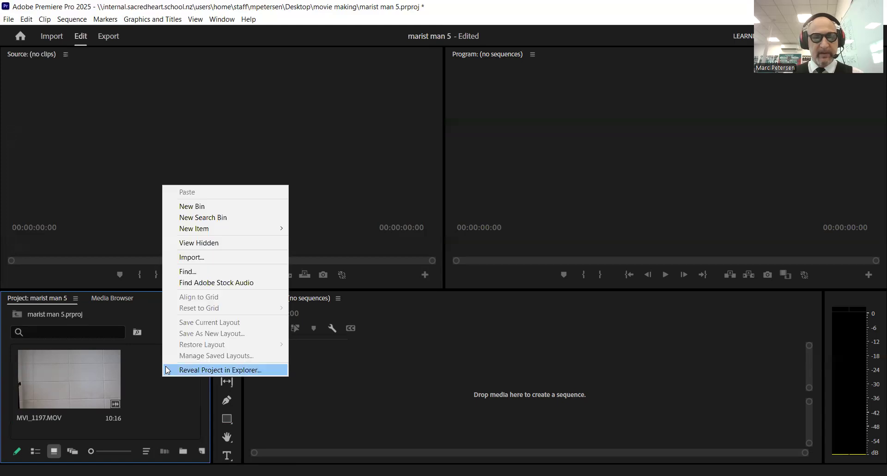
pyautogui.click(192, 257)
pyautogui.click(281, 194)
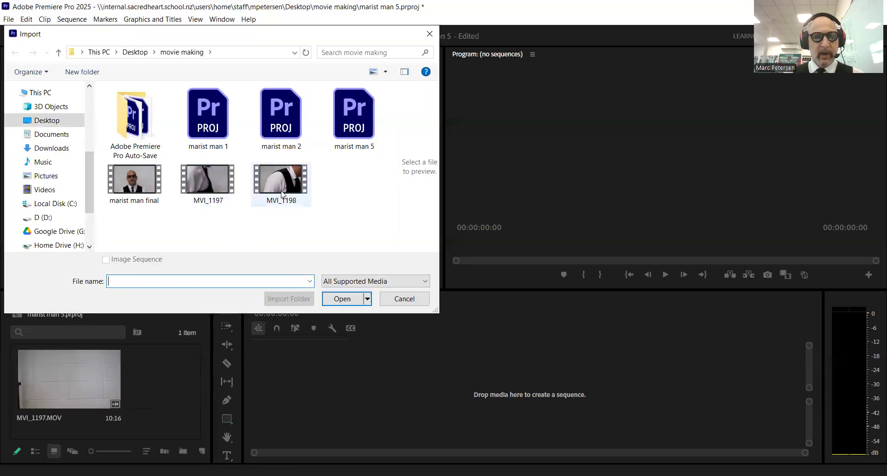
pyautogui.click(338, 301)
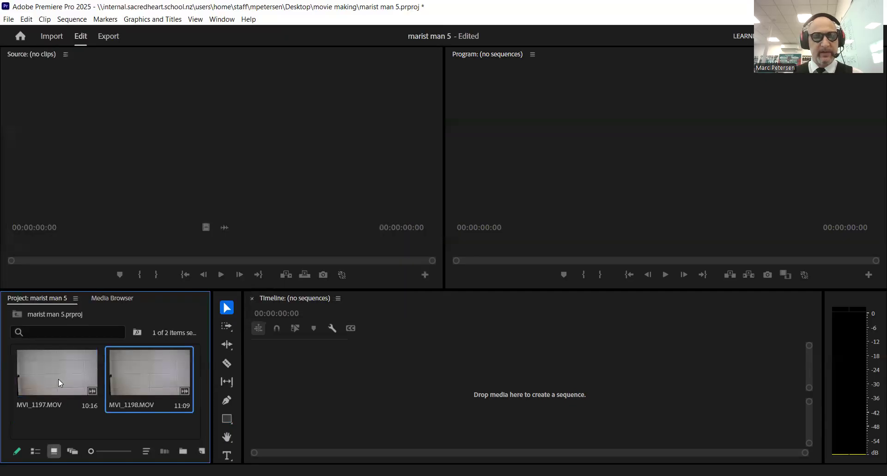
pyautogui.click(59, 383)
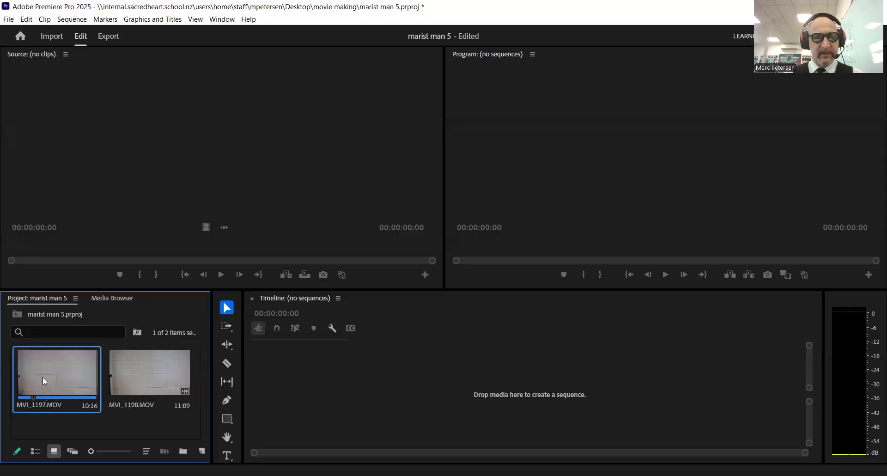
pyautogui.click(129, 383)
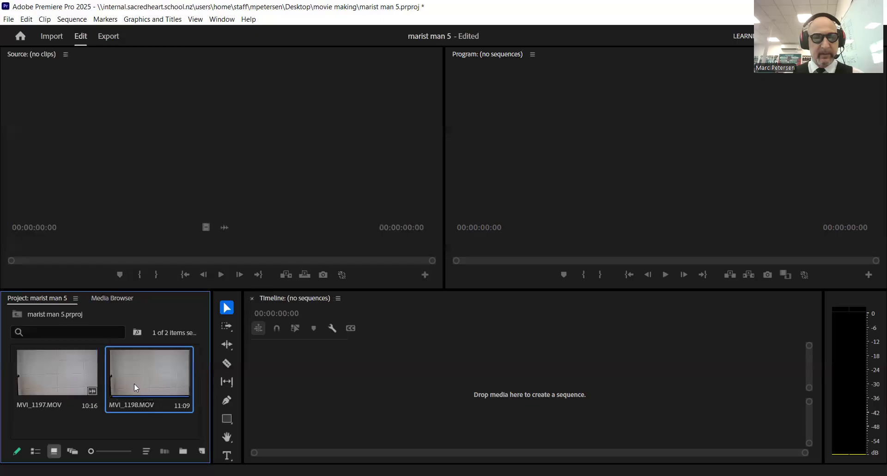
pyautogui.click(61, 375)
# Make a sequence from MVI_1197 and place MVI_1198 right after it on the timeline.
pyautogui.moveTo(61, 375); pyautogui.dragTo(437, 378)
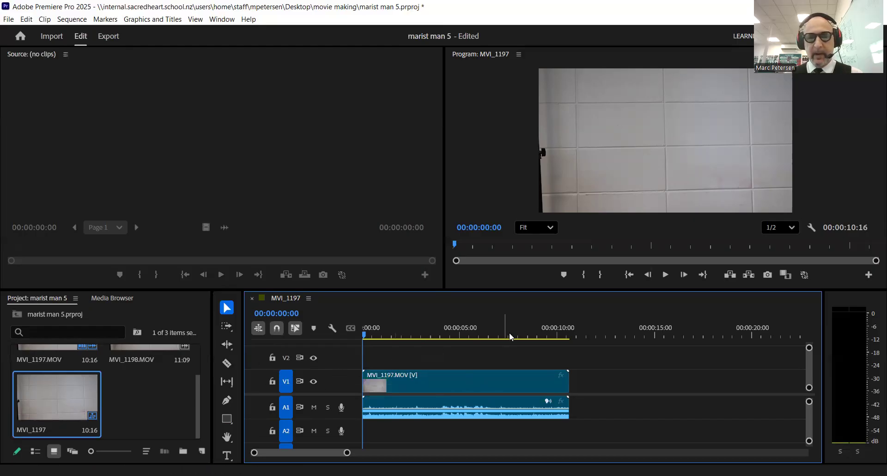
pyautogui.moveTo(196, 407); pyautogui.dragTo(196, 376)
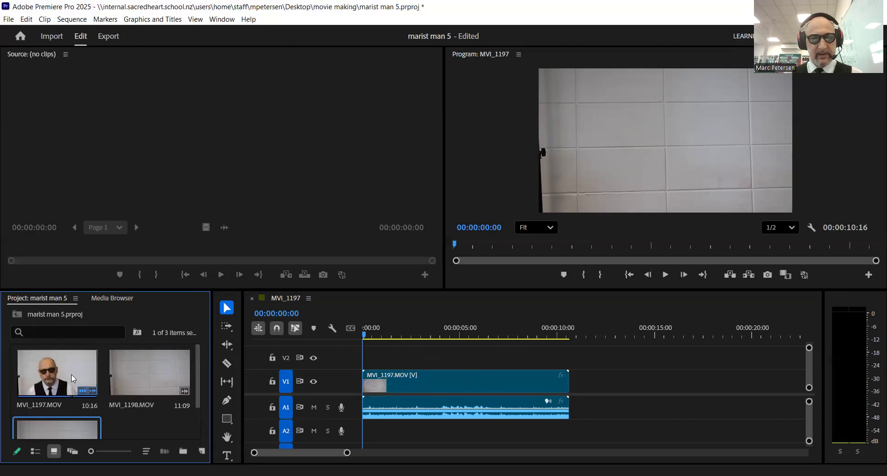
pyautogui.click(137, 375)
pyautogui.moveTo(139, 375); pyautogui.dragTo(572, 390)
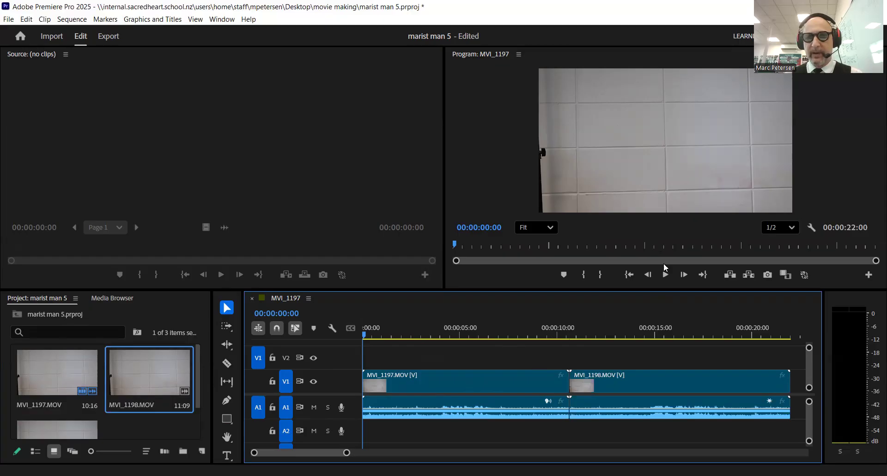
pyautogui.moveTo(362, 333)
pyautogui.mouseDown()
pyautogui.moveTo(404, 340)
pyautogui.moveTo(358, 340)
pyautogui.mouseUp()
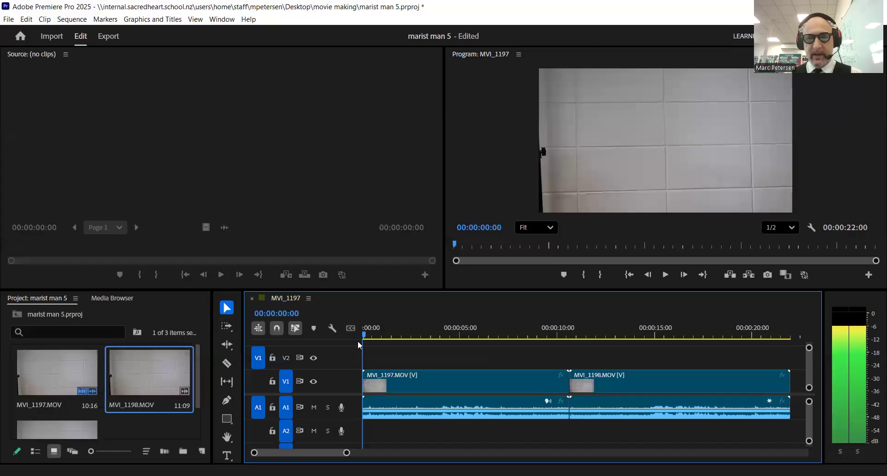
pyautogui.click(666, 273)
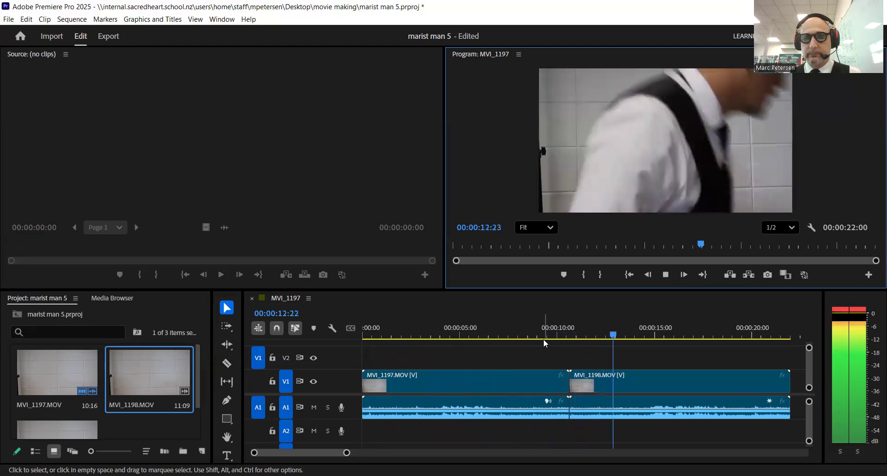
pyautogui.click(666, 273)
pyautogui.moveTo(671, 337); pyautogui.dragTo(340, 339)
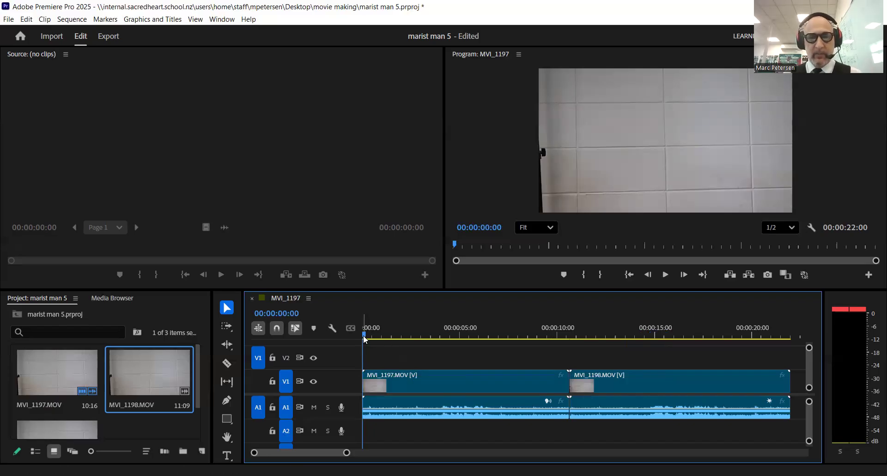
pyautogui.moveTo(363, 335); pyautogui.dragTo(441, 348)
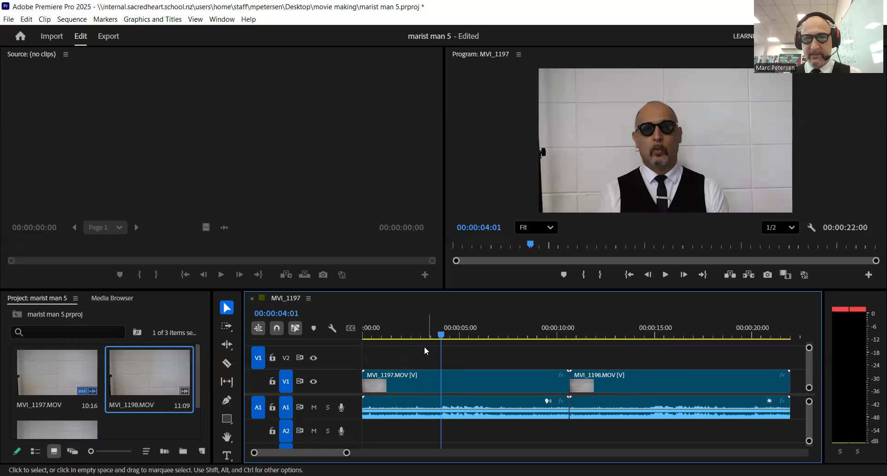
pyautogui.moveTo(436, 334); pyautogui.dragTo(431, 334)
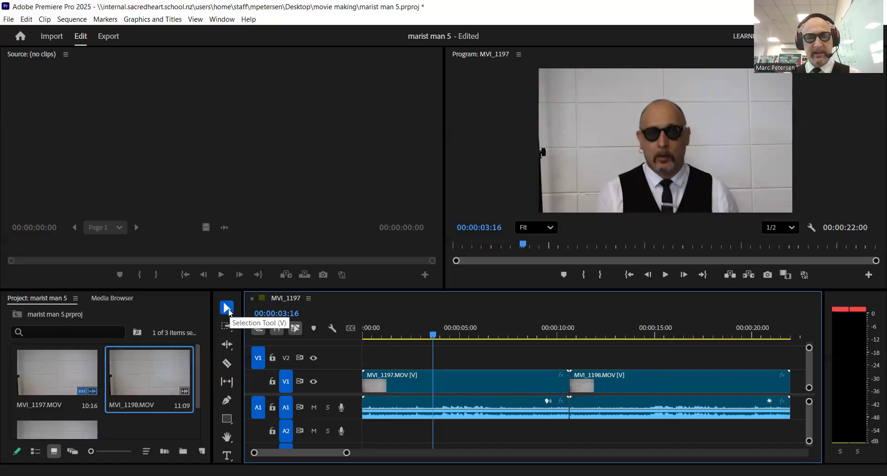
# Split MVI_1197 at 00:00:03:16 and delete the unwanted opening piece.
pyautogui.click(227, 363)
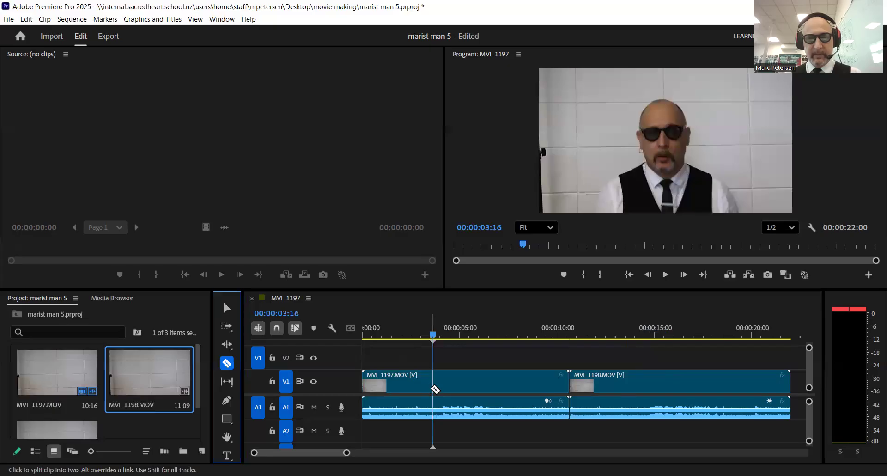
pyautogui.click(433, 388)
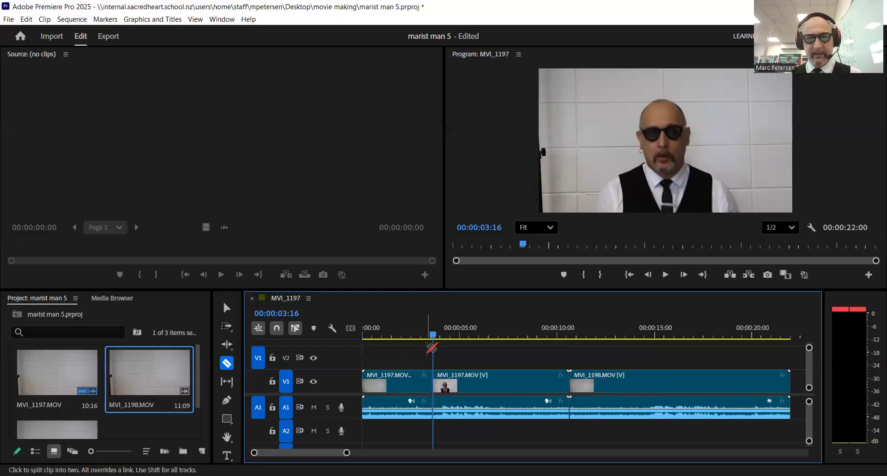
pyautogui.click(424, 401)
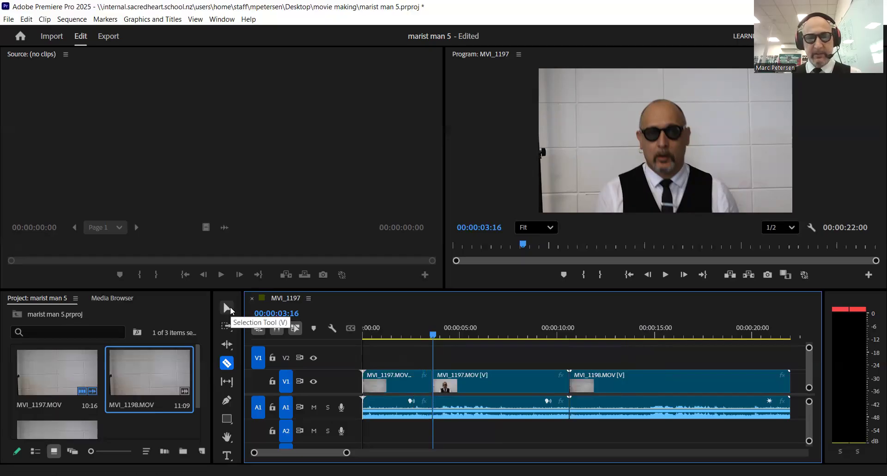
pyautogui.click(227, 307)
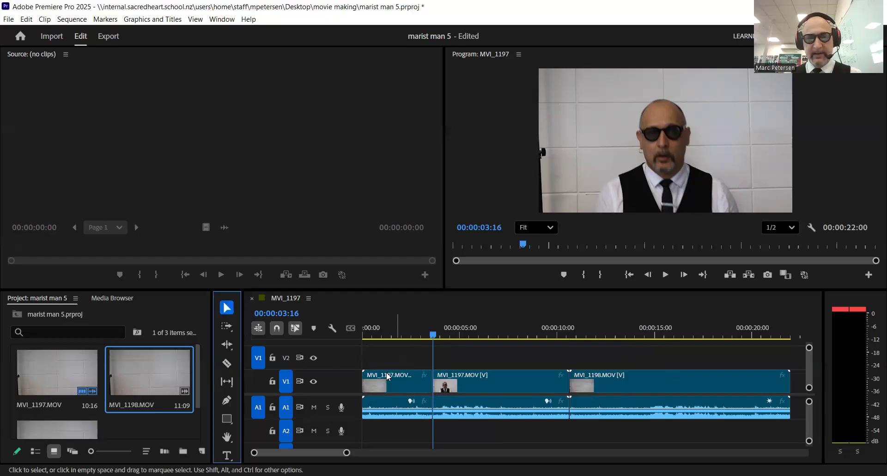
pyautogui.click(388, 376)
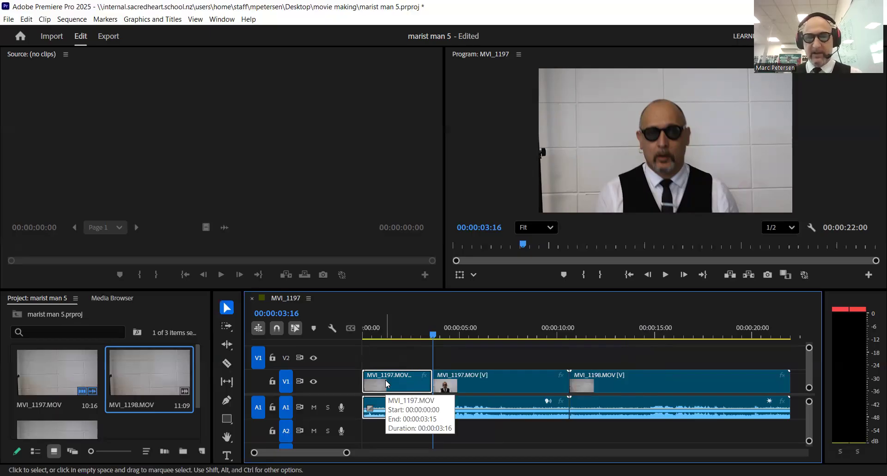
pyautogui.press('Delete')
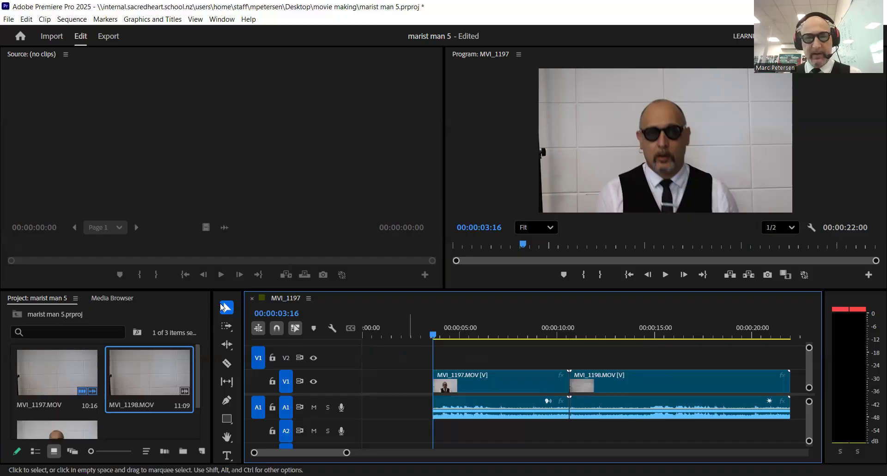
# Slide MVI_1197 to the sequence start and MVI_1198 up behind it, totalling 00:00:18:09.
pyautogui.click(462, 381)
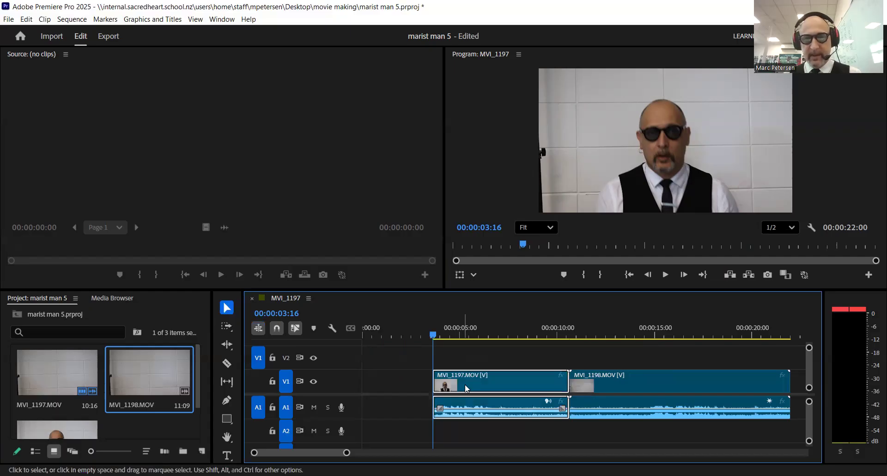
pyautogui.moveTo(464, 384); pyautogui.dragTo(394, 384)
pyautogui.click(618, 382)
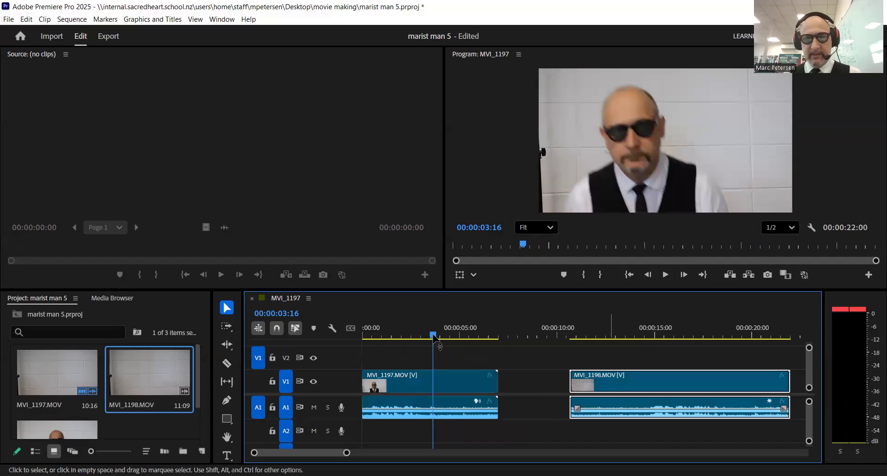
pyautogui.moveTo(372, 336); pyautogui.dragTo(423, 351)
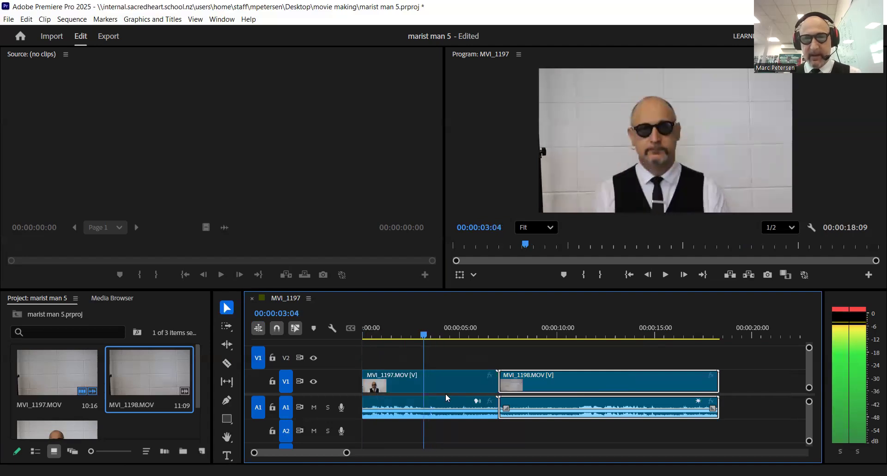
pyautogui.click(227, 364)
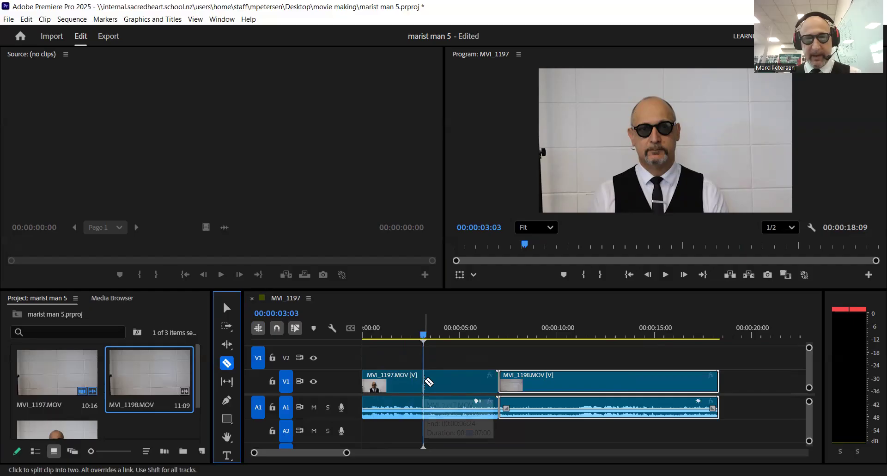
# Split MVI_1197 at 00:00:03:03 and delete the later piece after checking the footage.
pyautogui.click(423, 382)
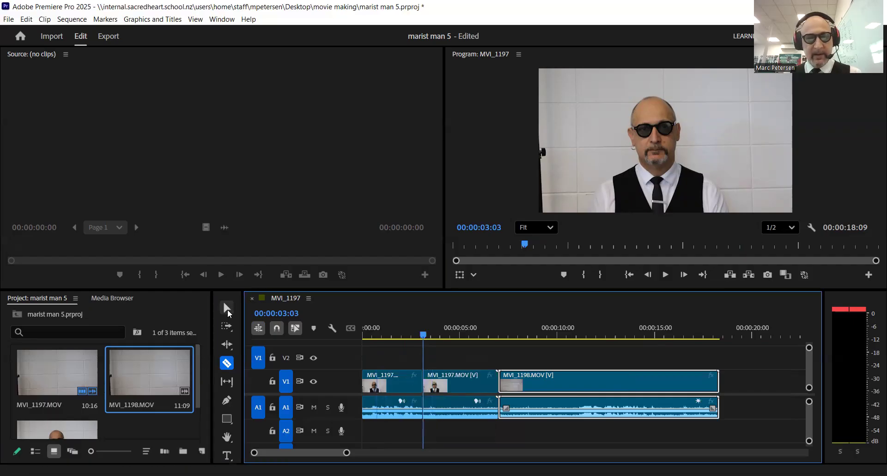
pyautogui.click(226, 307)
pyautogui.click(447, 379)
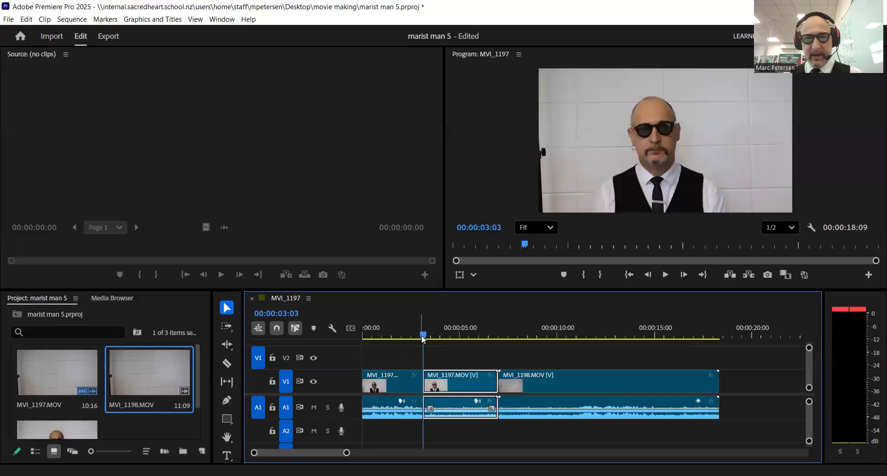
pyautogui.press('space')
pyautogui.moveTo(441, 340); pyautogui.dragTo(424, 339)
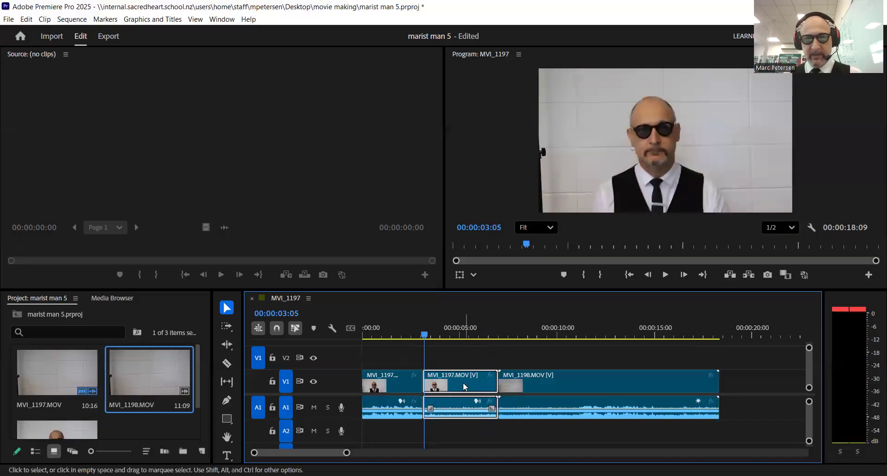
pyautogui.press('Delete')
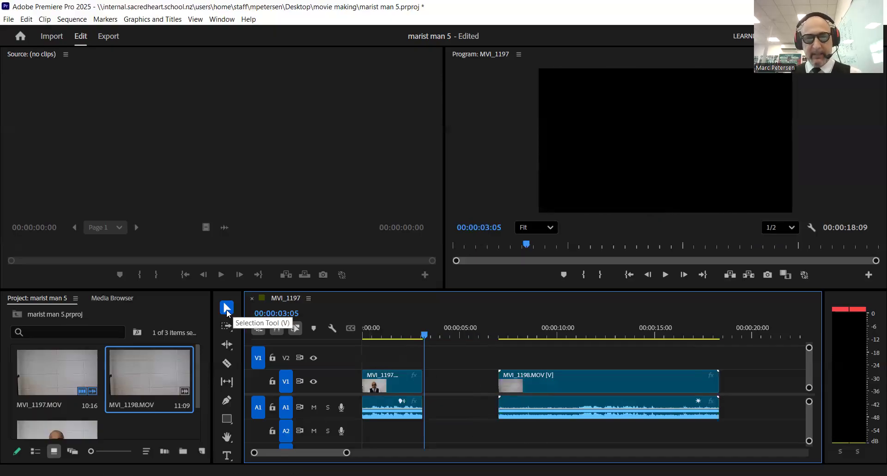
# Delete the gap so MVI_1198 follows MVI_1197, making the sequence 00:00:14:12.
pyautogui.click(535, 377)
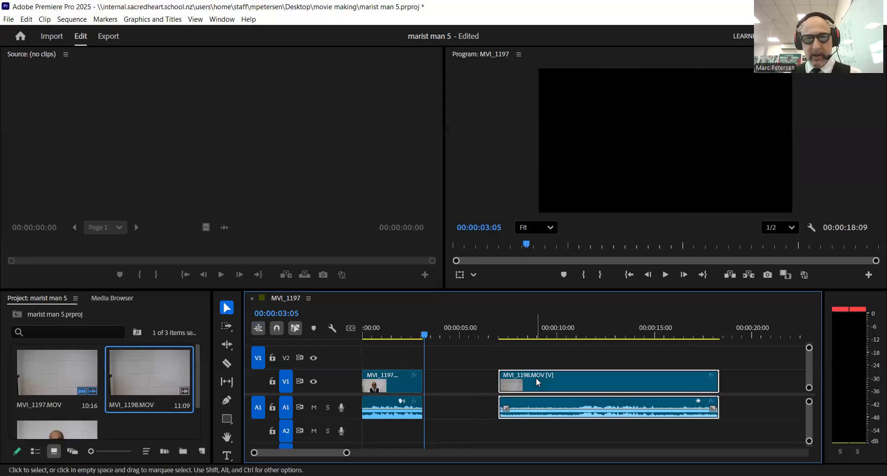
pyautogui.click(469, 383)
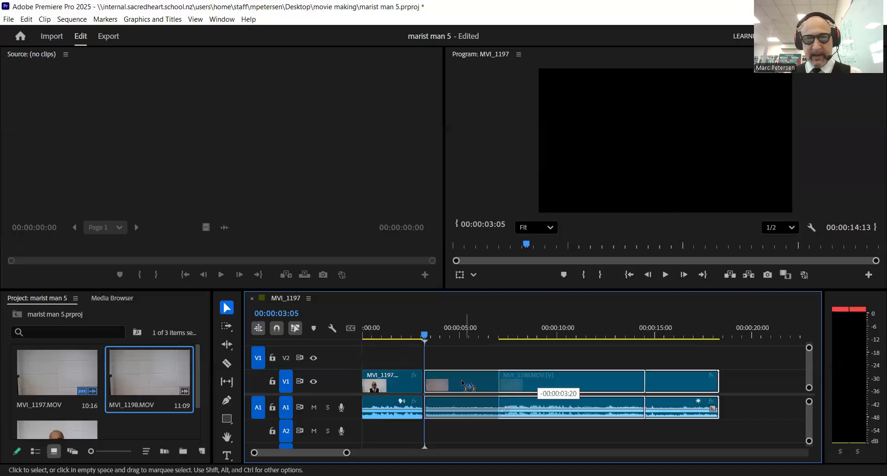
pyautogui.press('Delete')
pyautogui.moveTo(426, 333); pyautogui.dragTo(493, 373)
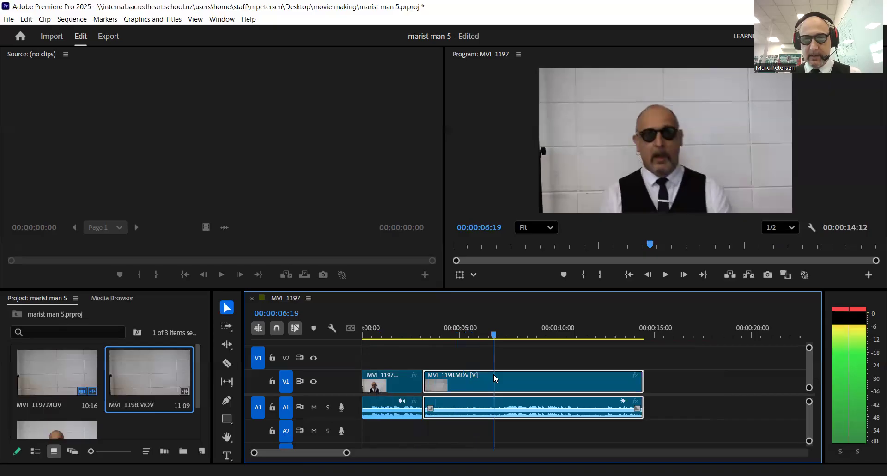
# Split MVI_1198 at the playhead and delete the 00:00:03:16 middle section, leaving a gap.
pyautogui.click(226, 364)
pyautogui.click(494, 381)
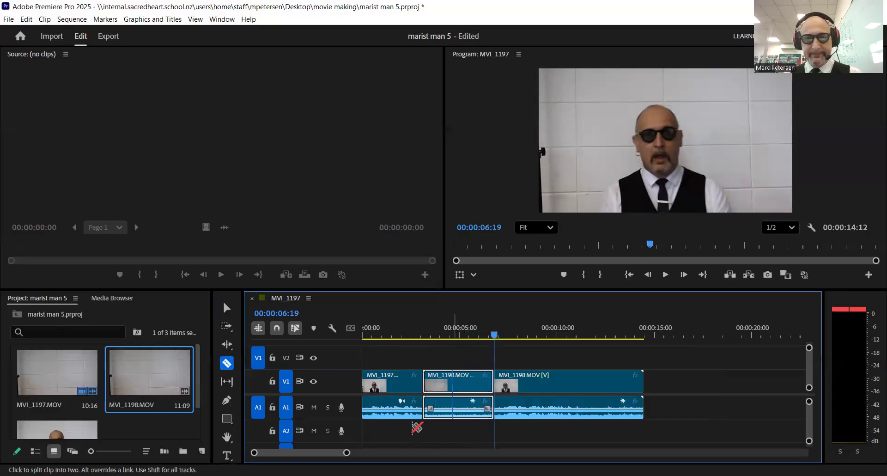
pyautogui.click(225, 306)
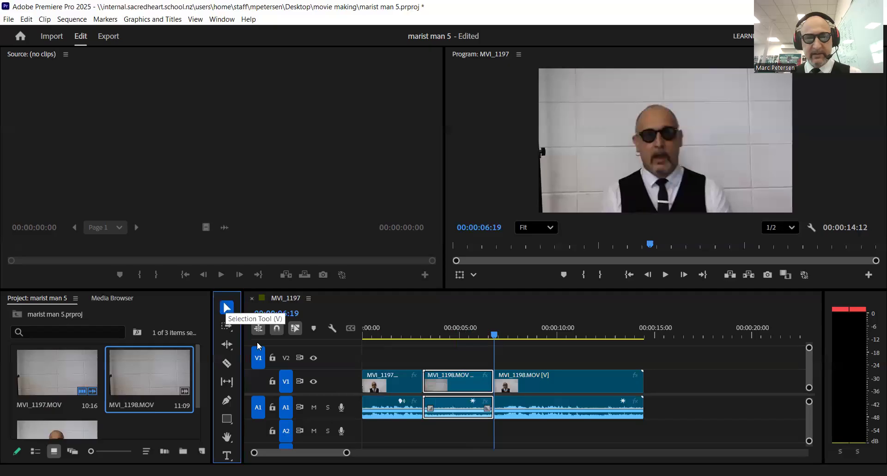
pyautogui.click(455, 392)
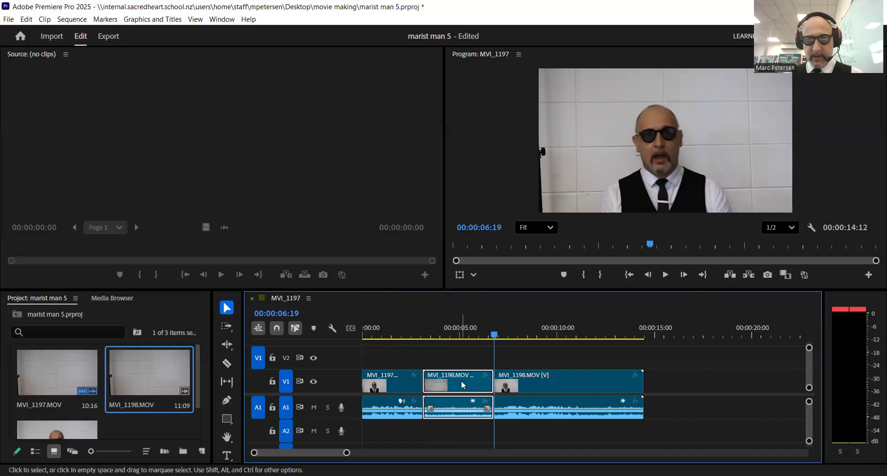
pyautogui.press('Delete')
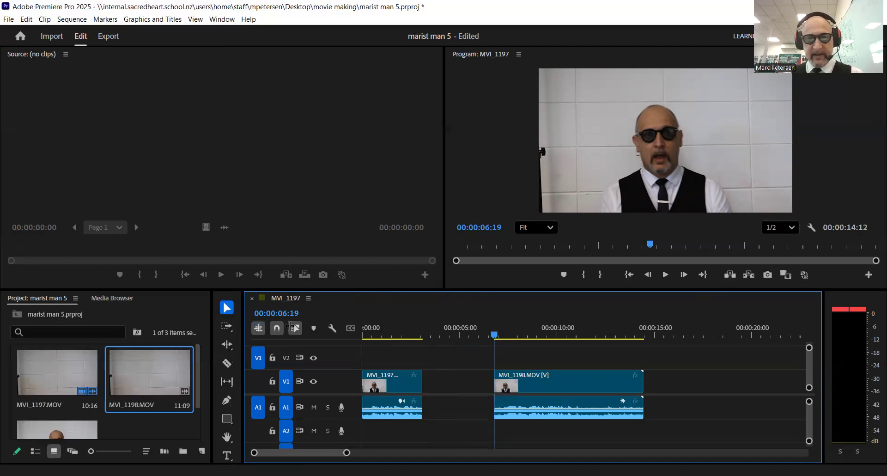
pyautogui.doubleClick(526, 381)
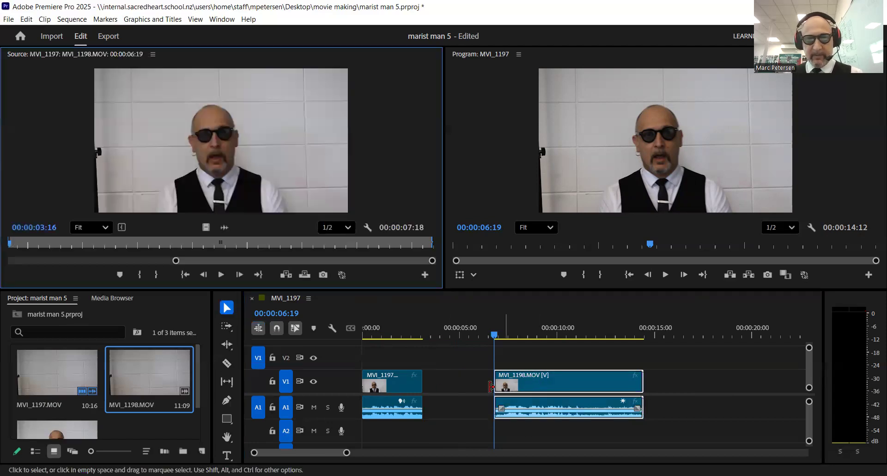
# Slide MVI_1198 left against MVI_1197 to close the gap.
pyautogui.click(536, 379)
pyautogui.moveTo(534, 379); pyautogui.dragTo(463, 387)
pyautogui.moveTo(493, 343)
pyautogui.mouseDown()
pyautogui.moveTo(495, 335)
pyautogui.moveTo(536, 340)
pyautogui.moveTo(501, 349)
pyautogui.mouseUp()
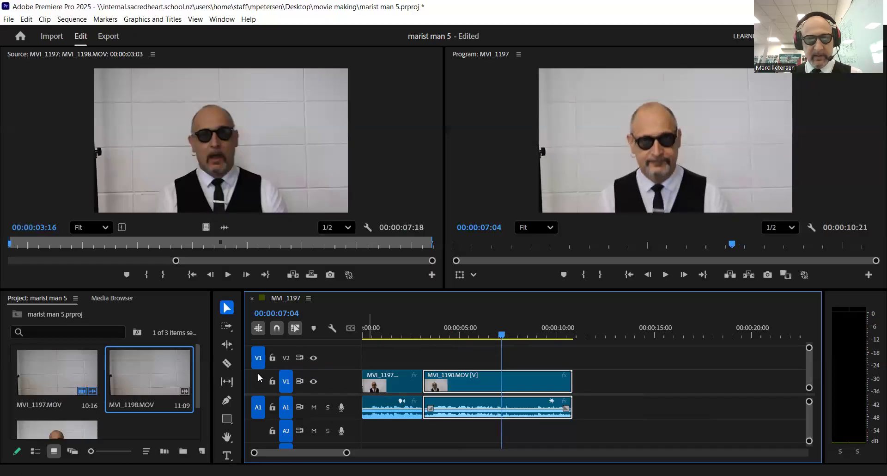
# Split MVI_1198 at 00:00:07:04 and delete its 00:00:03:17 tail piece.
pyautogui.click(227, 363)
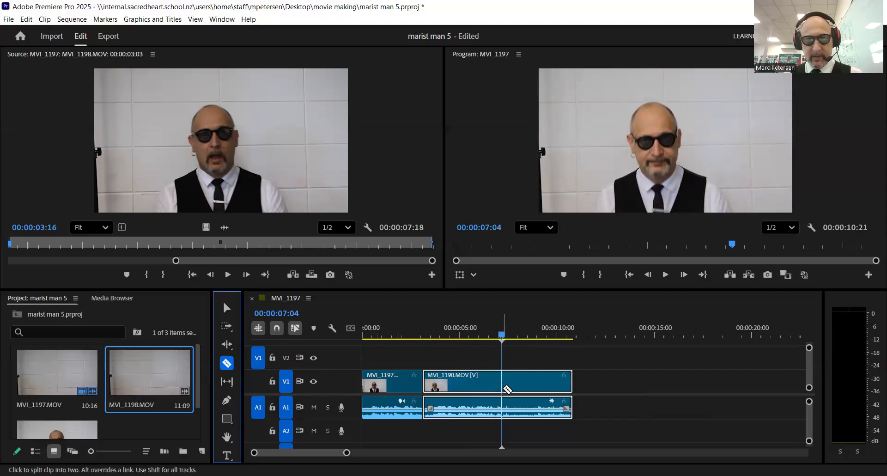
pyautogui.click(502, 386)
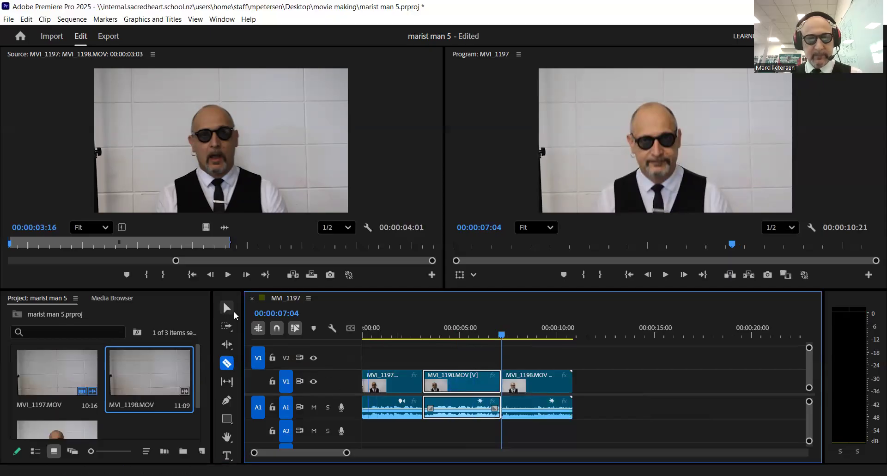
pyautogui.click(226, 307)
pyautogui.click(567, 386)
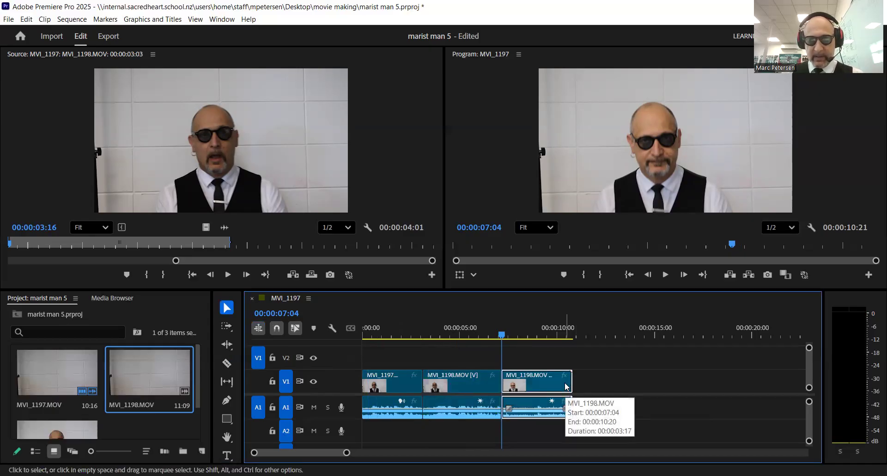
pyautogui.press('Delete')
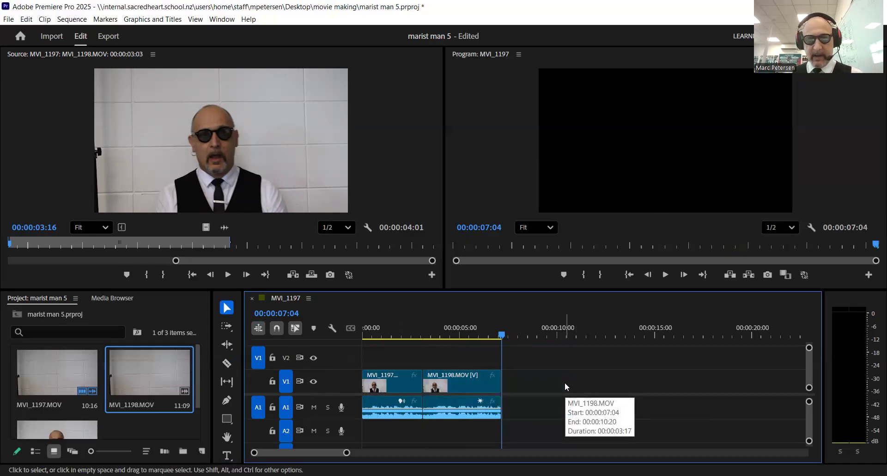
pyautogui.moveTo(500, 331); pyautogui.dragTo(356, 337)
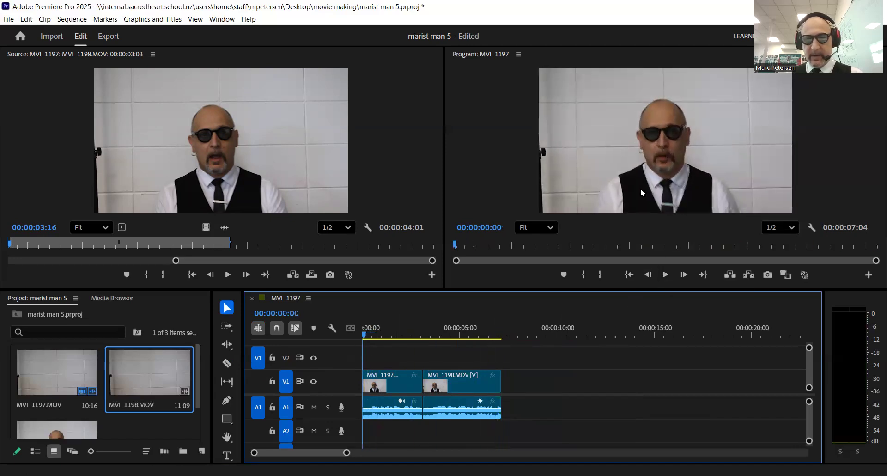
# Scrub through the 00:00:07:04 MVI_1197 sequence to preview it, then open the File menu.
pyautogui.moveTo(456, 245)
pyautogui.mouseDown()
pyautogui.moveTo(517, 253)
pyautogui.moveTo(828, 249)
pyautogui.moveTo(754, 245)
pyautogui.moveTo(496, 248)
pyautogui.moveTo(731, 248)
pyautogui.moveTo(873, 260)
pyautogui.moveTo(441, 251)
pyautogui.mouseUp()
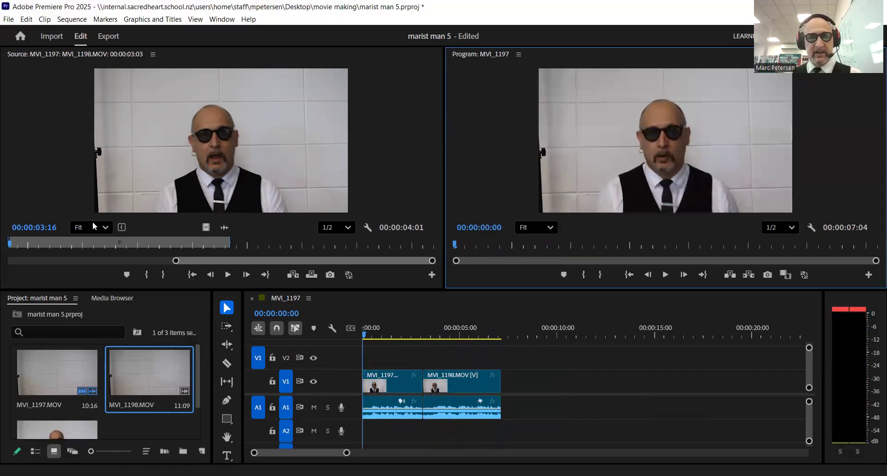
pyautogui.click(9, 20)
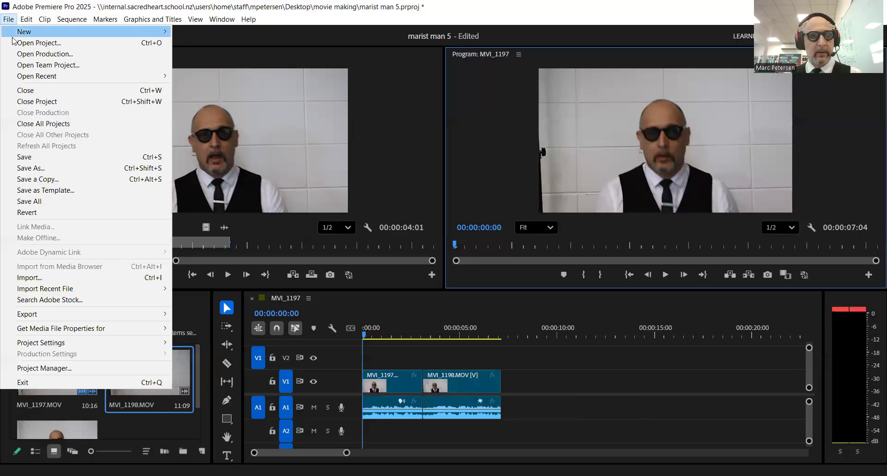
# Save the project as a new copy, changing the name from marist man 5 to marist man 6.
pyautogui.click(44, 168)
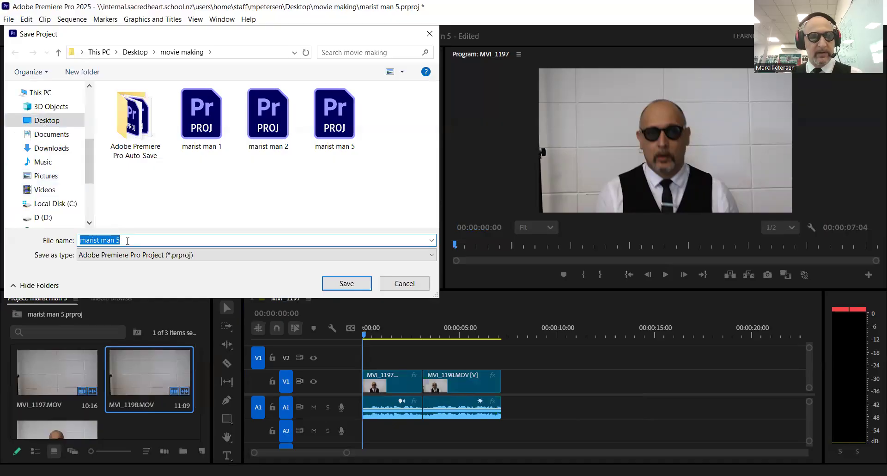
pyautogui.click(126, 241)
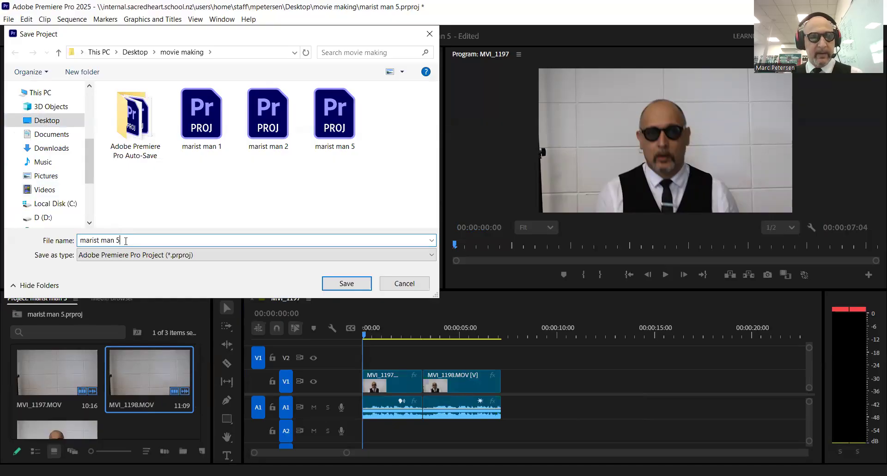
pyautogui.press('BackSpace')
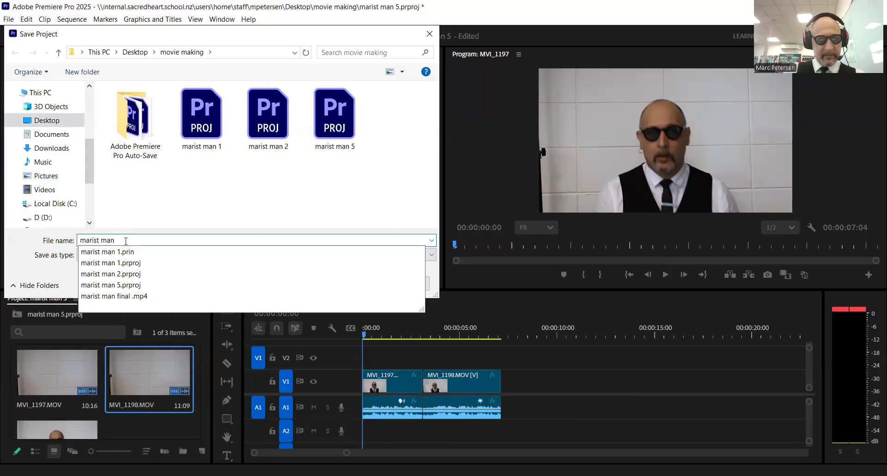
pyautogui.write('6')
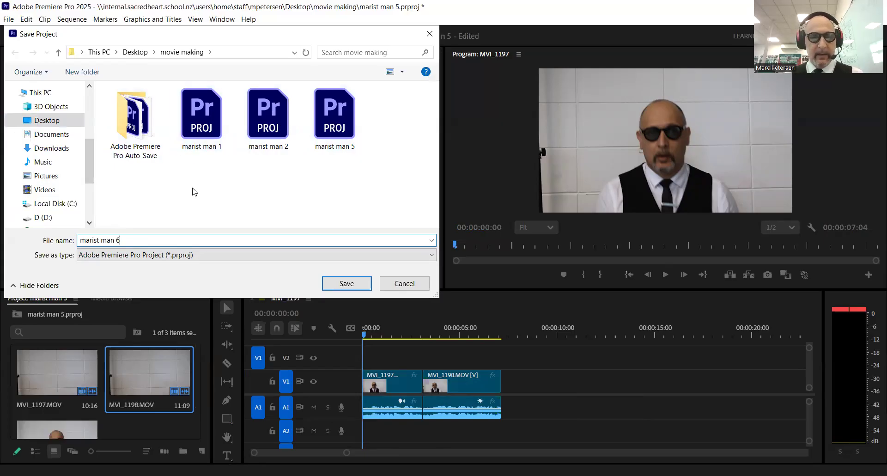
pyautogui.click(338, 285)
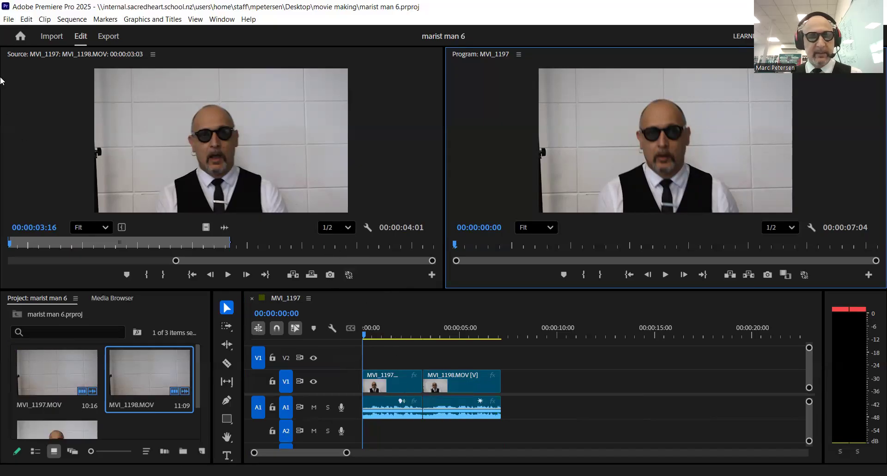
# Export the sequence as H.264 media, renaming MVI_1197 to final movie.mp4.
pyautogui.click(9, 21)
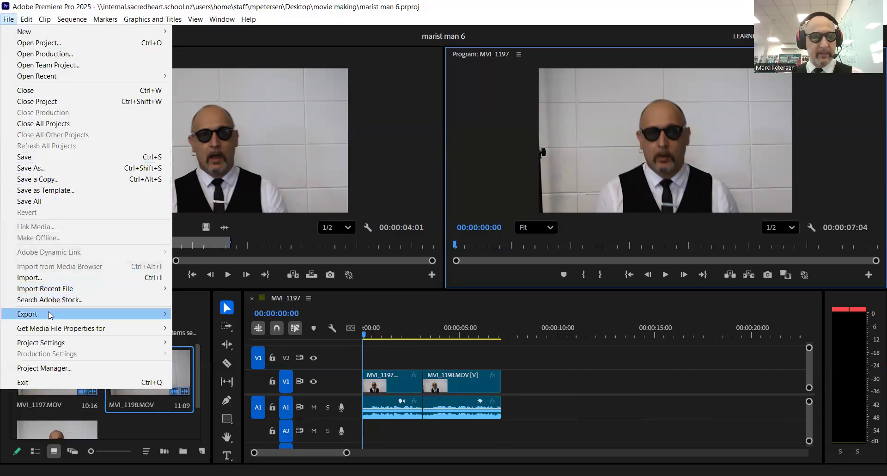
pyautogui.moveTo(50, 316)
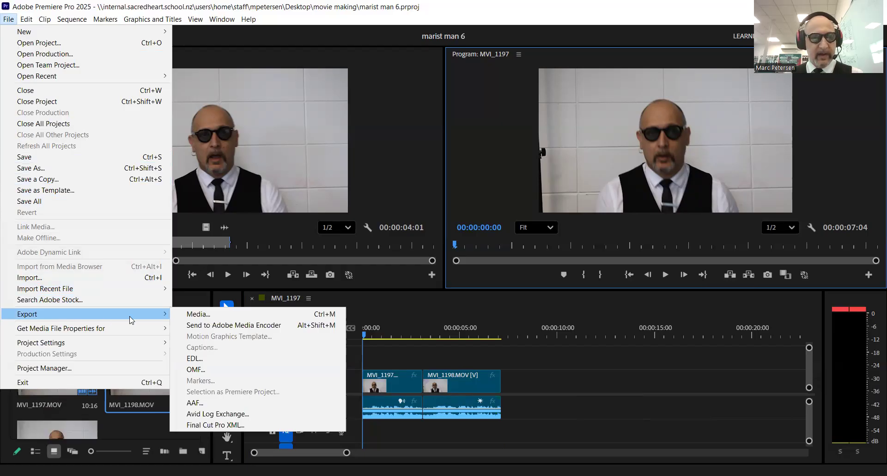
pyautogui.click(195, 315)
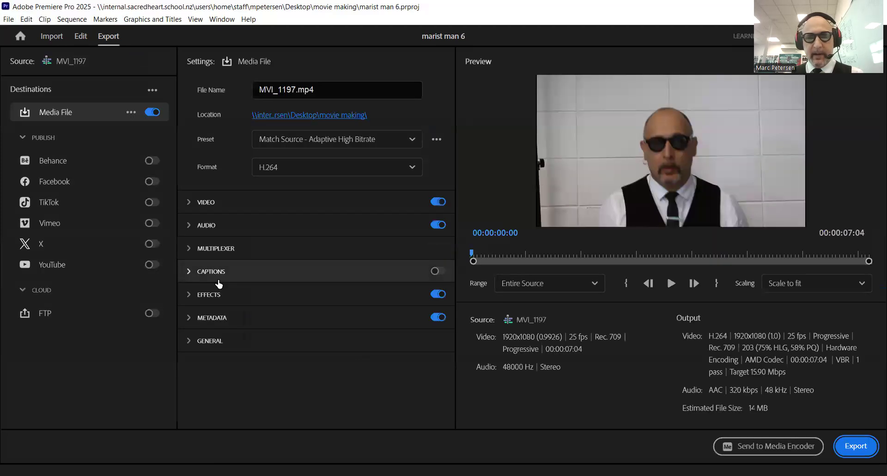
pyautogui.click(296, 90)
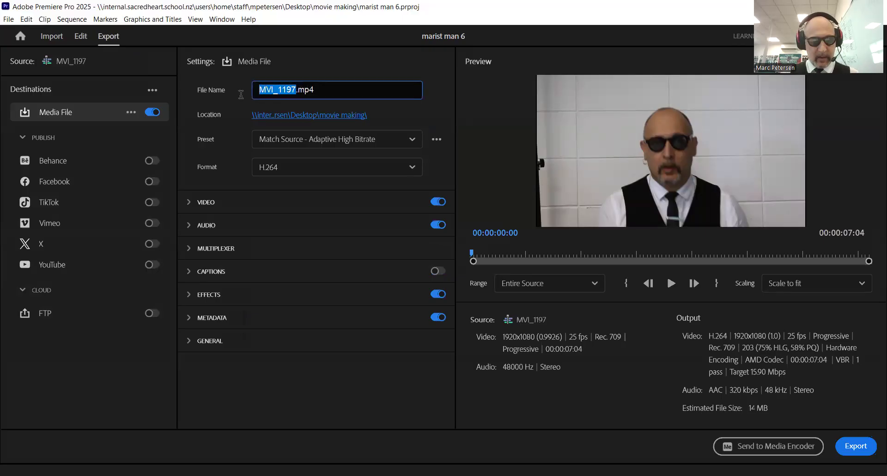
pyautogui.write('final ')
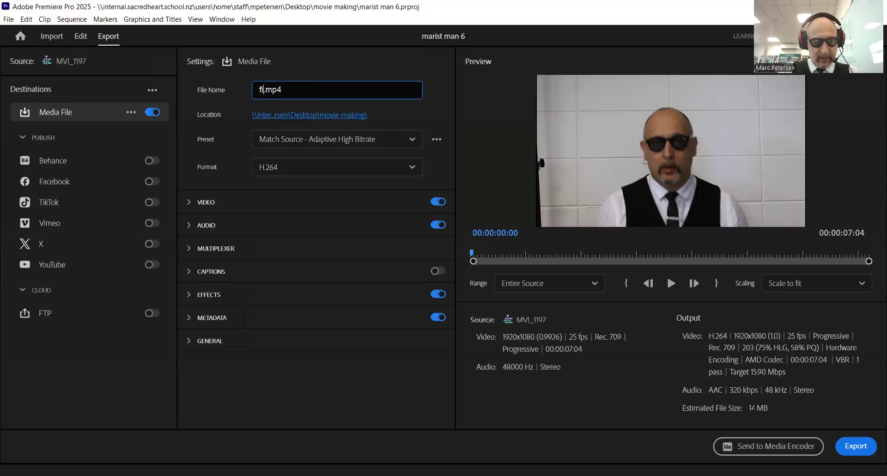
pyautogui.write('mov')
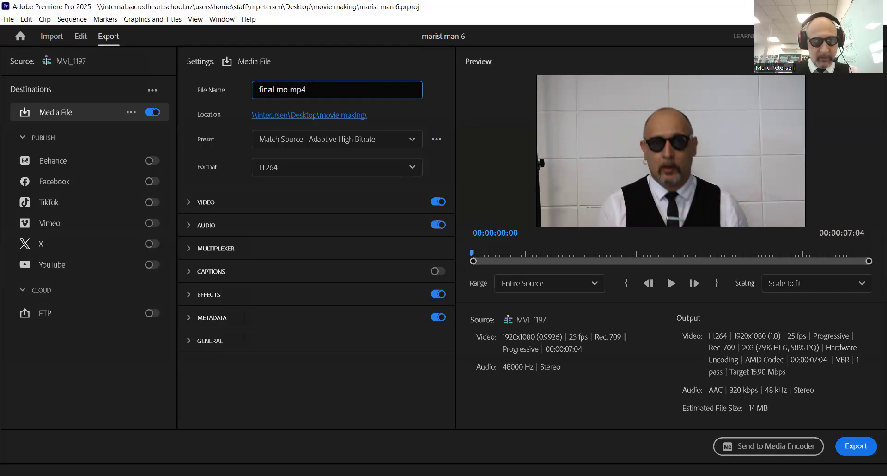
pyautogui.write('ie')
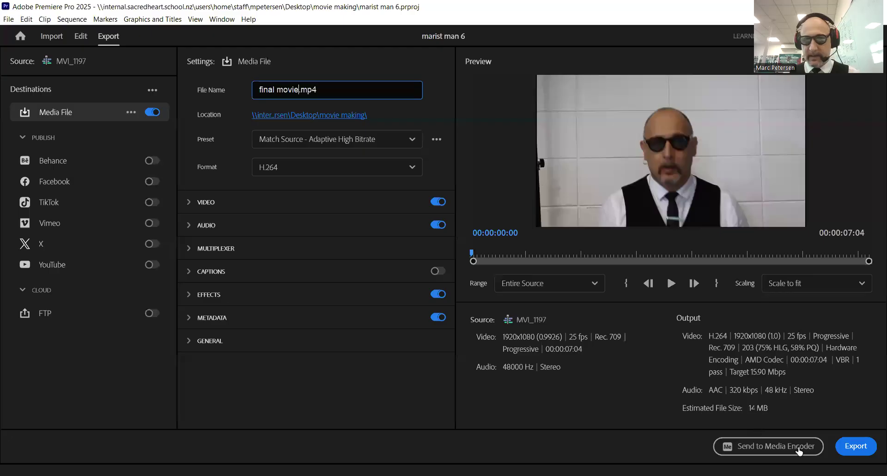
pyautogui.click(862, 455)
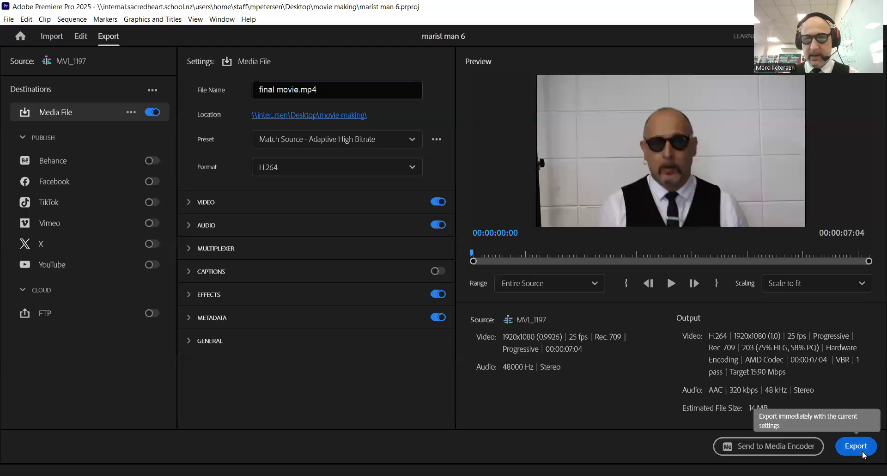